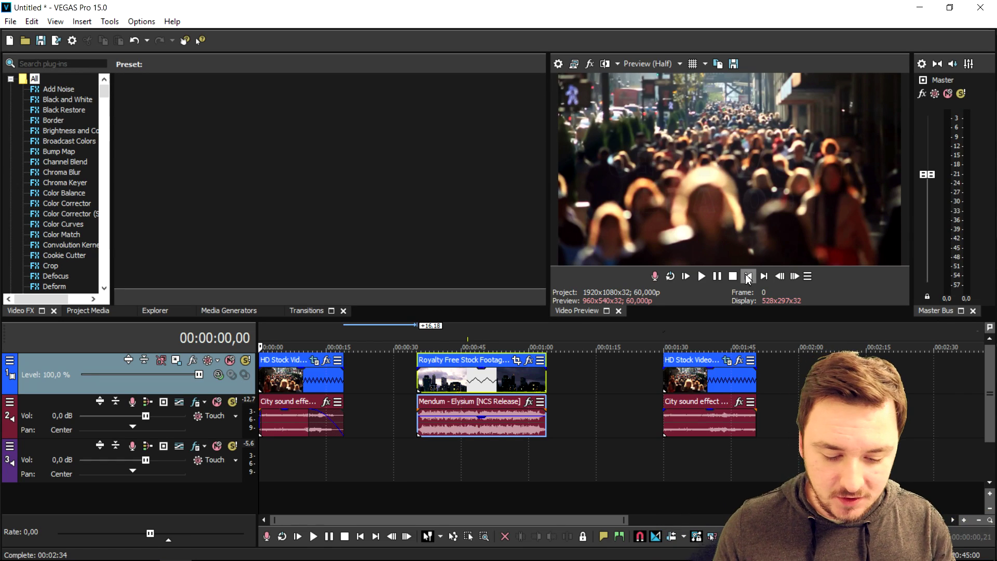
- Zoom in and slide the time-lapse clip and Elysium music left to about 24 seconds
key("Up")
key("Up")
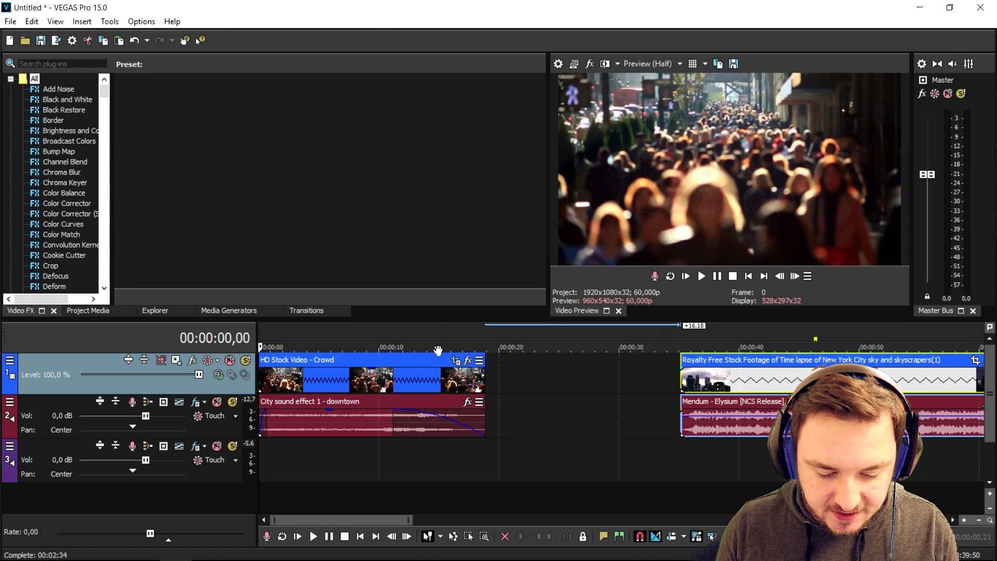
key("Up")
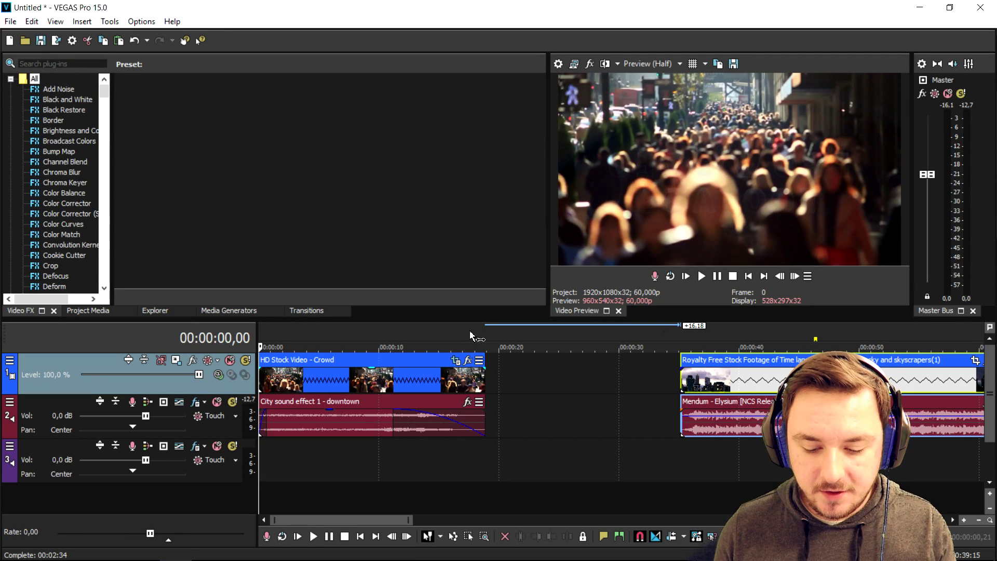
left_click_drag(767, 380, 635, 381)
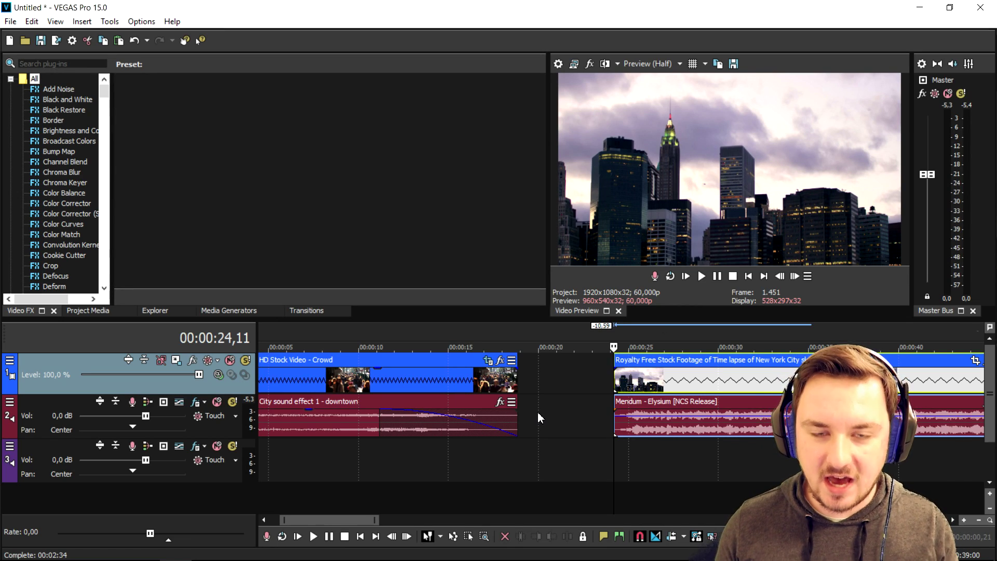
scroll(427, 416, "down", 2)
- Butt the time-lapse video against the crowd clip and start the Elysium music around 14.5 seconds
left_click(333, 425)
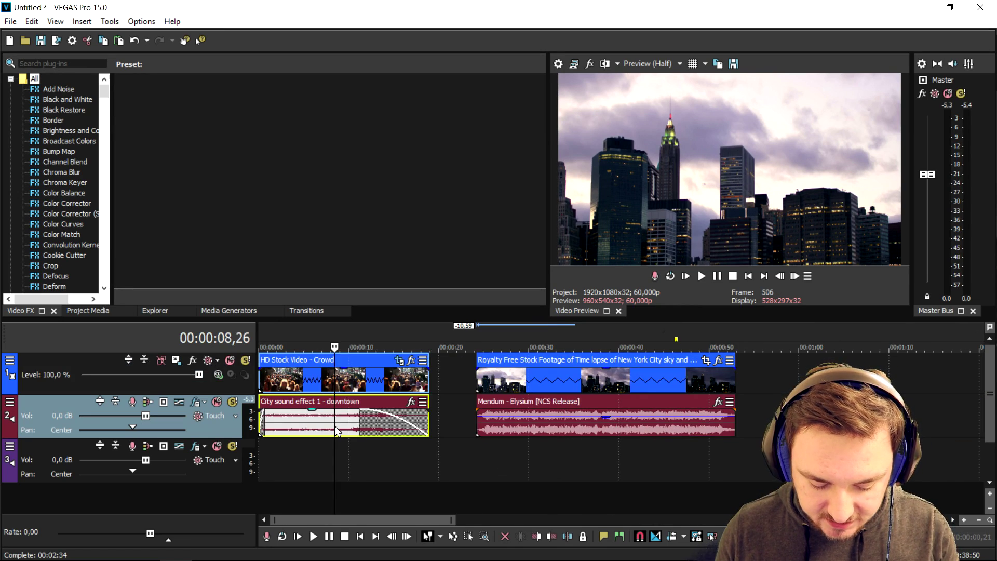
scroll(333, 426, "up", 2)
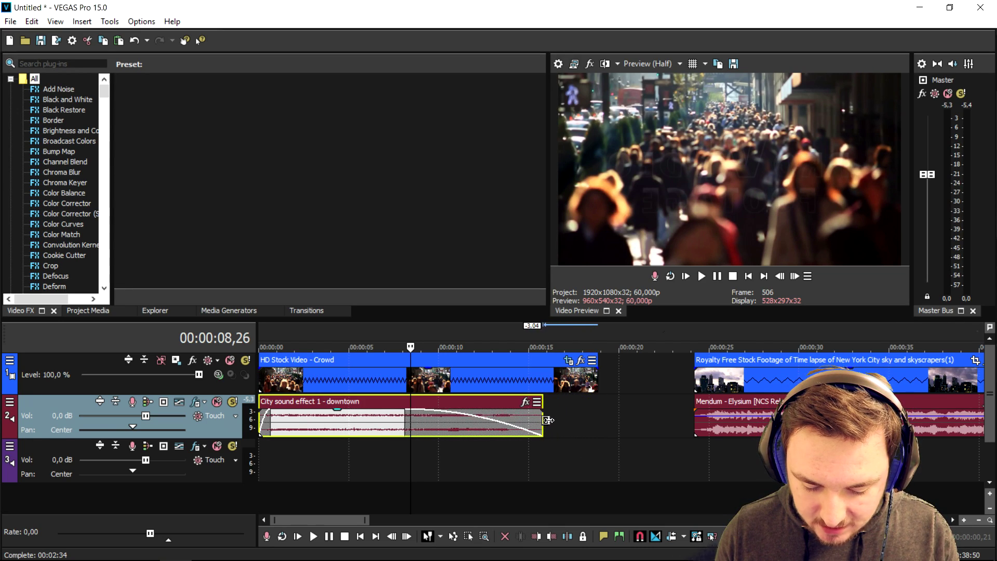
left_click_drag(761, 380, 703, 383)
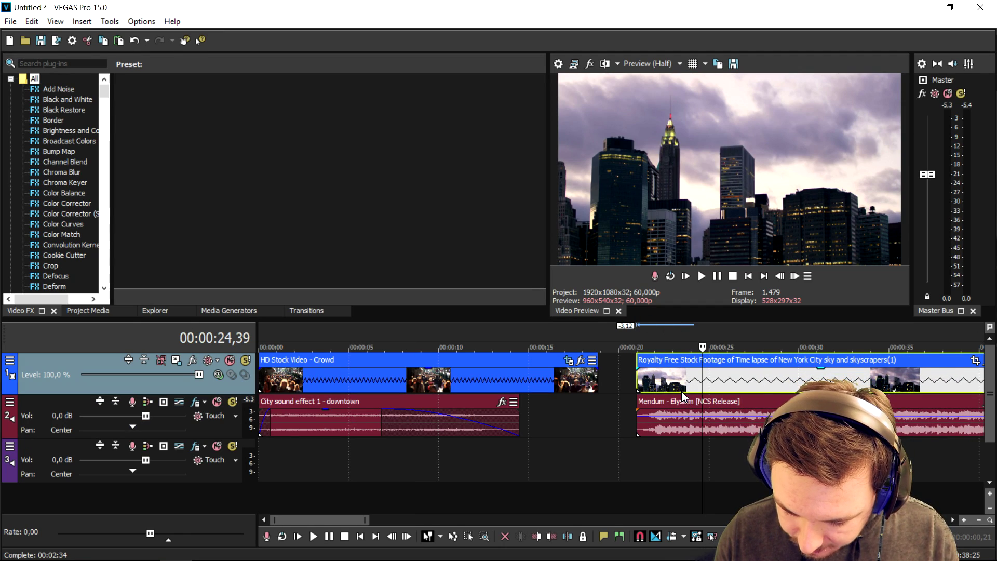
left_click(683, 390)
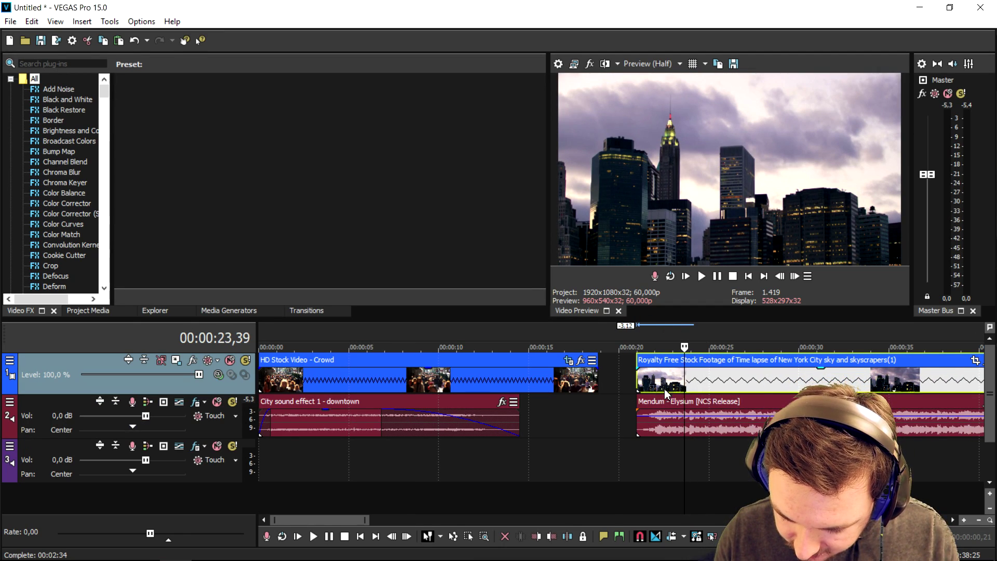
mouse_move(674, 392)
left_mouse_down()
mouse_move(637, 381)
mouse_move(579, 404)
left_mouse_up()
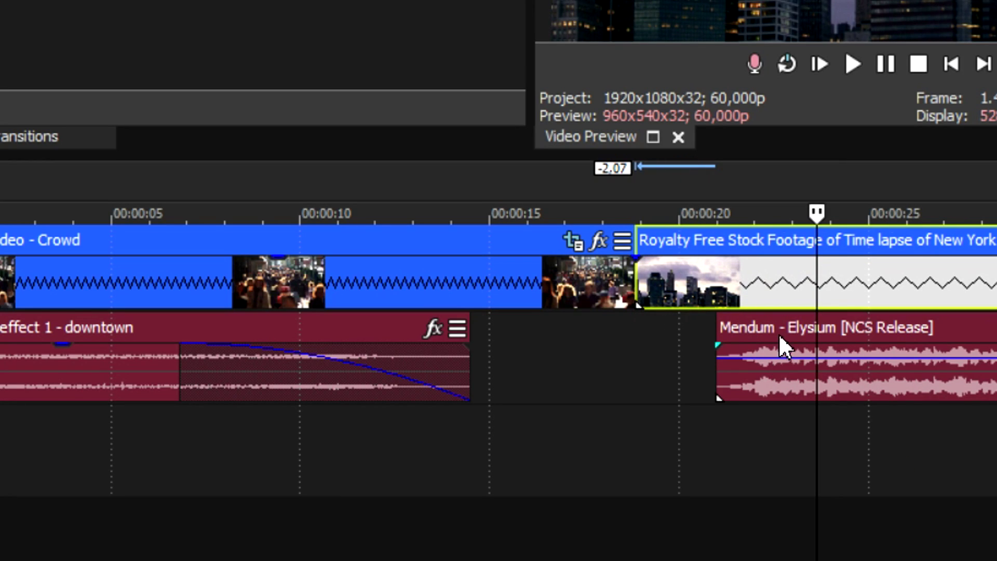
left_click_drag(597, 337, 538, 348)
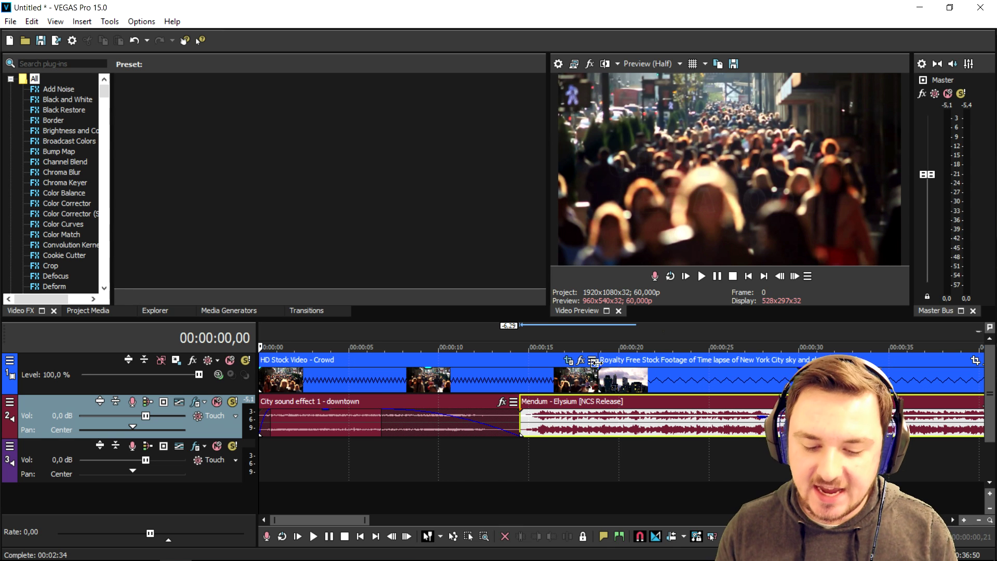
scroll(607, 377, "down", 3)
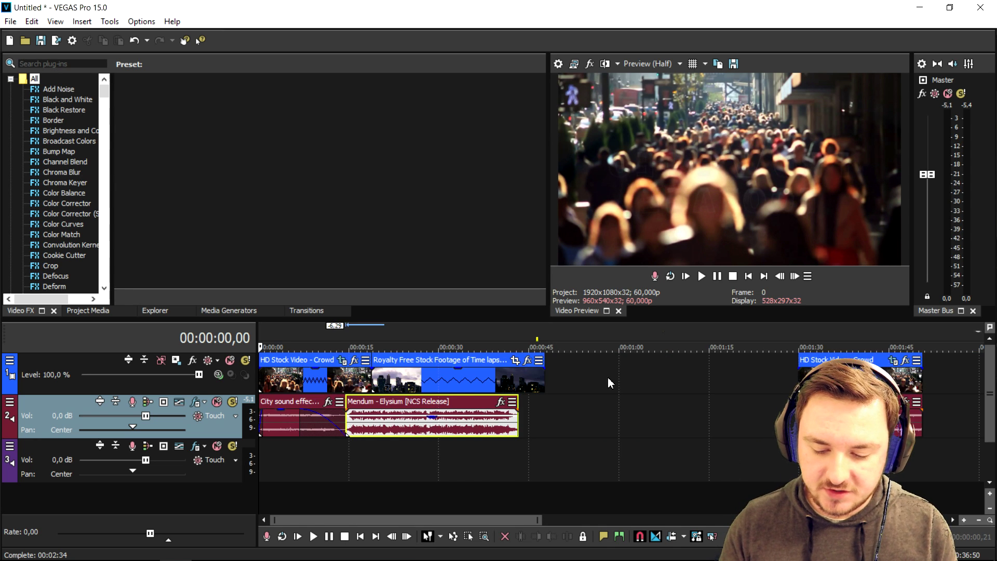
scroll(600, 377, "up", 2)
scroll(615, 376, "down", 1)
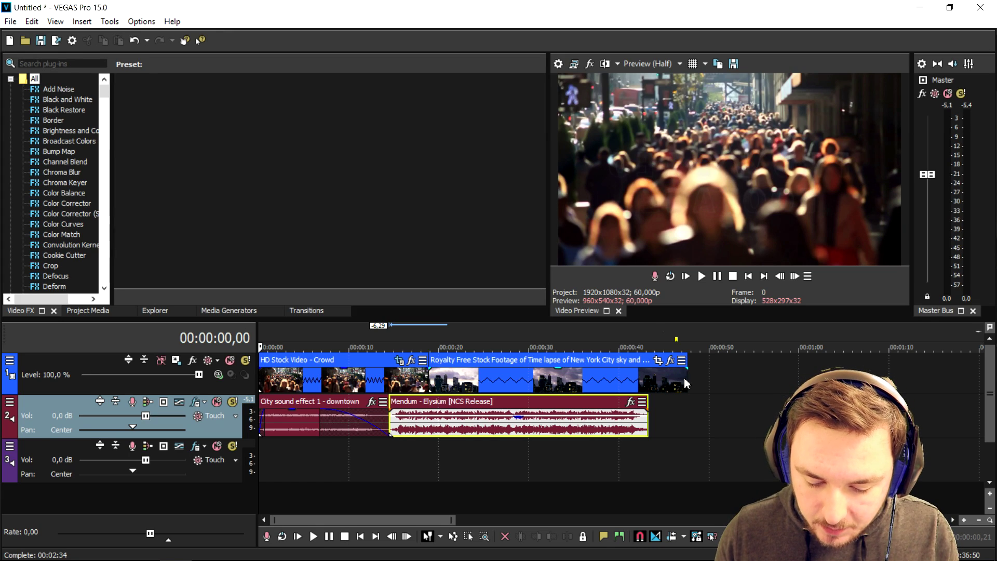
- Trim the time-lapse video's end so it finishes earlier
left_click_drag(687, 377, 643, 377)
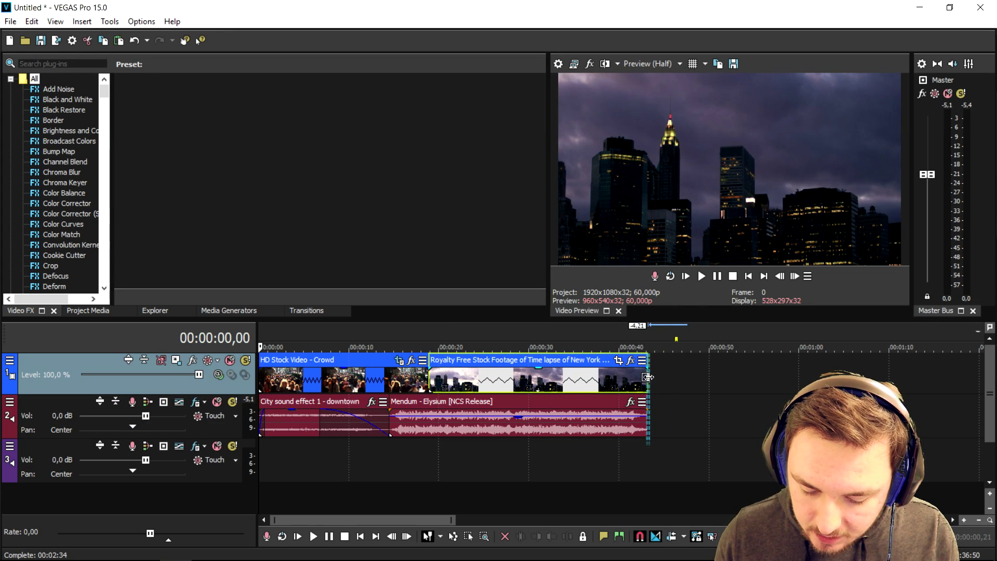
scroll(663, 383, "down", 2)
scroll(745, 383, "up", 1)
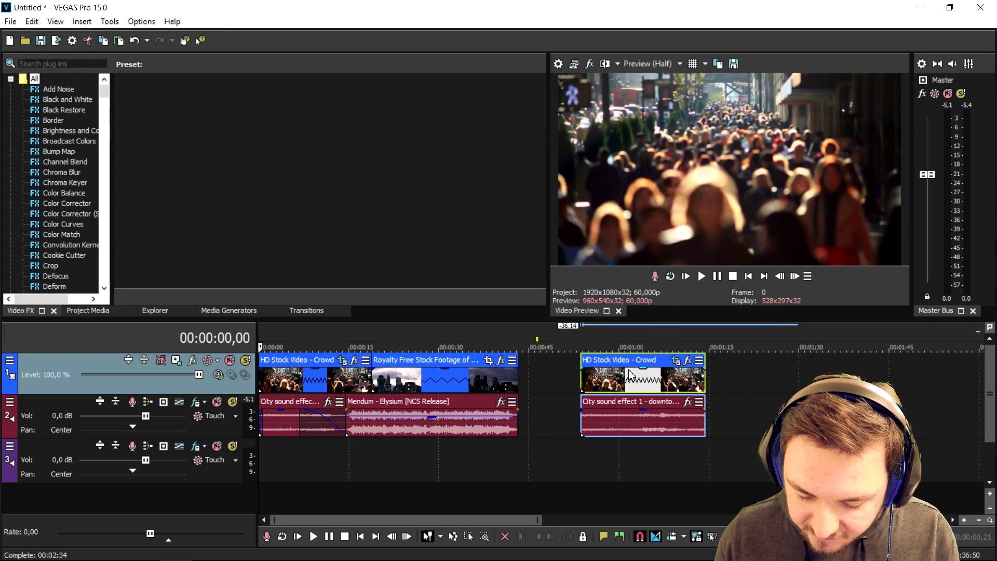
scroll(745, 384, "up", 2)
left_click(745, 384)
scroll(745, 384, "up", 2)
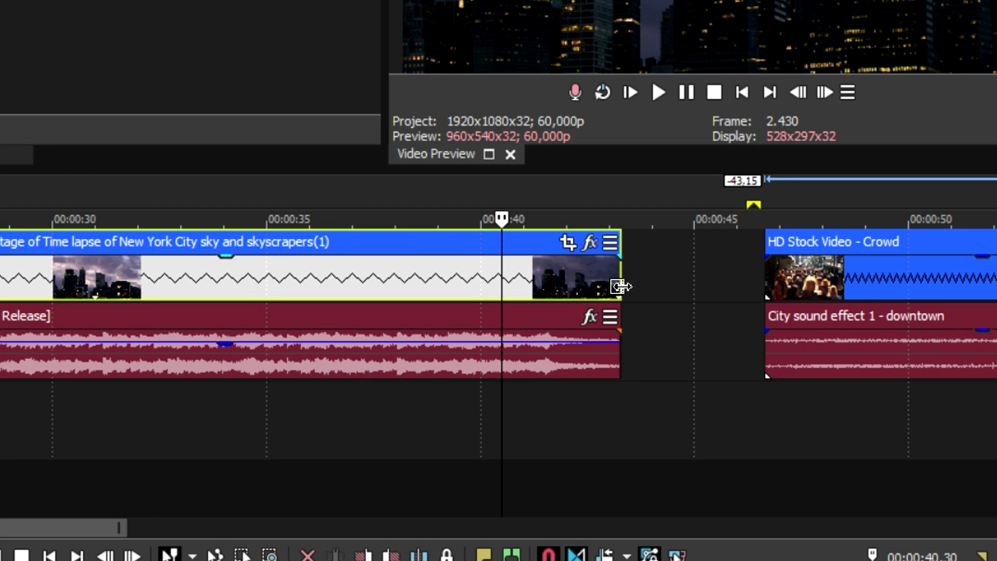
left_click_drag(622, 275, 443, 284)
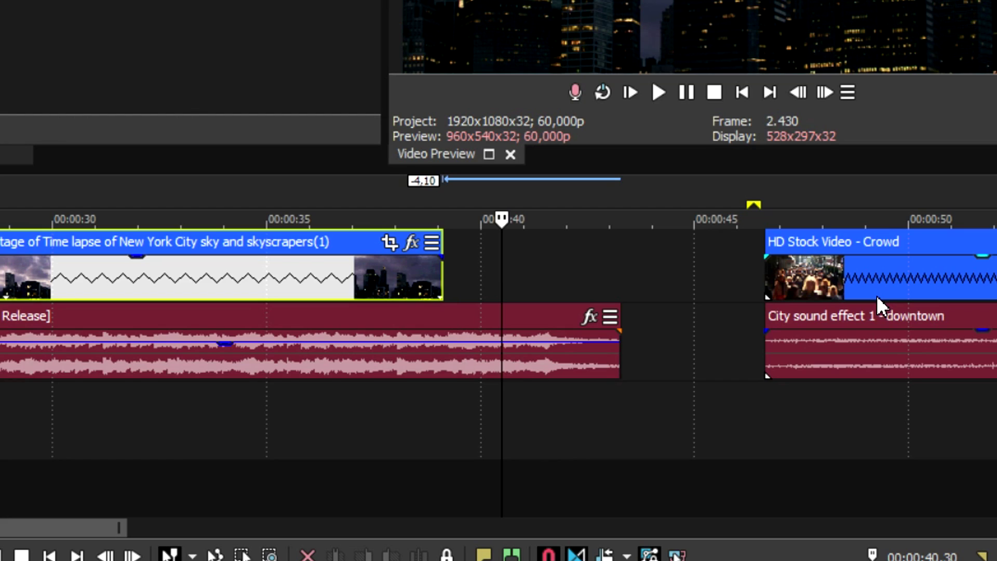
- Move the second crowd clip to the music's end and extend it back to meet the time-lapse
left_click_drag(876, 295, 701, 290)
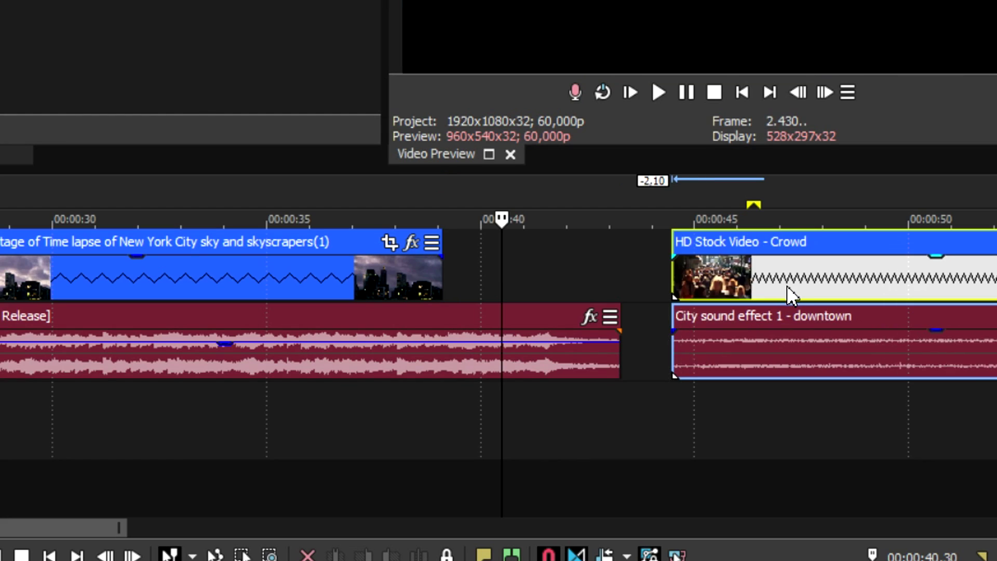
left_click(700, 289)
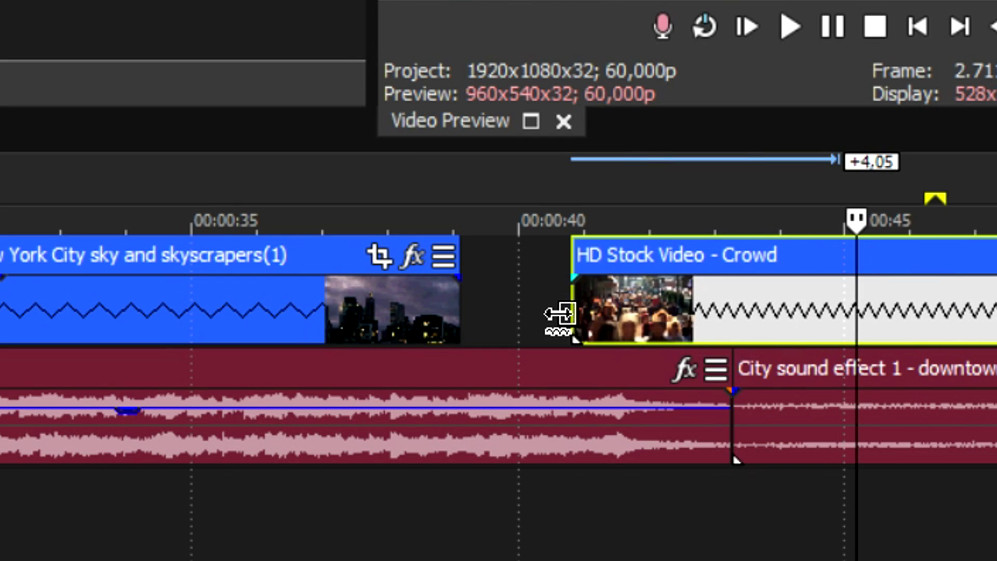
left_click_drag(628, 278, 452, 287)
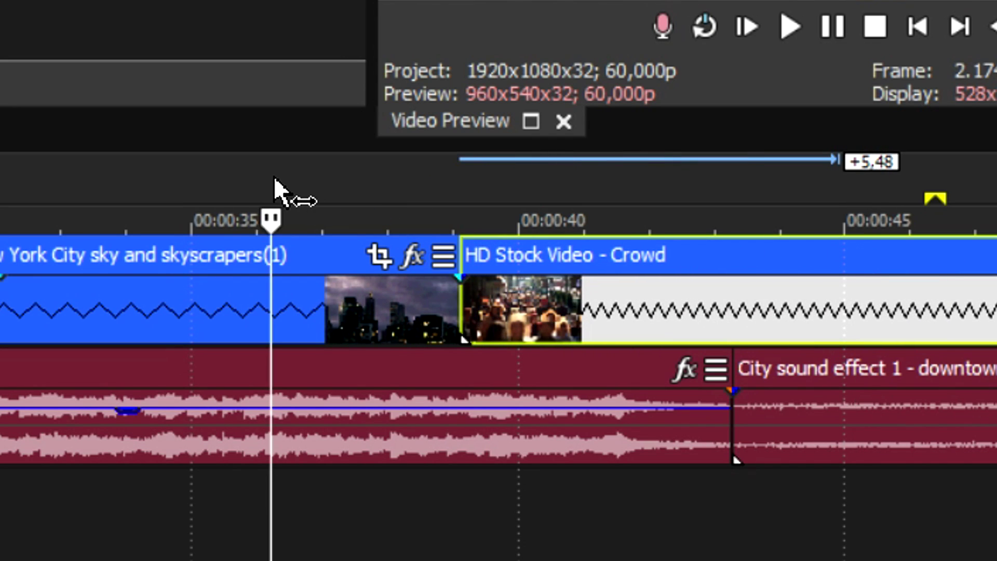